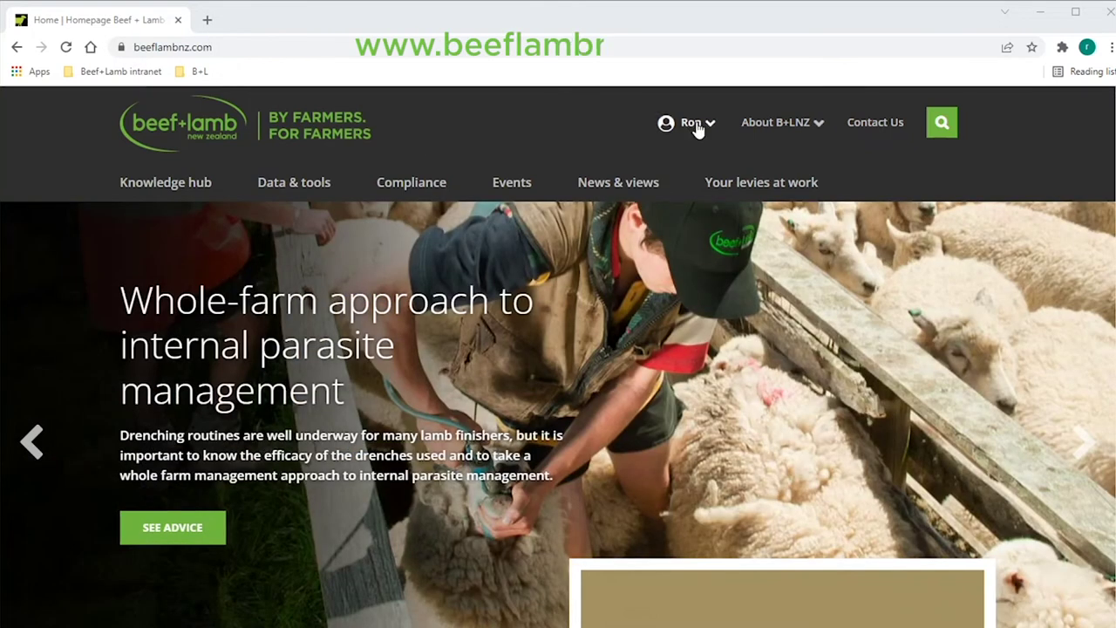
# - Go to the account dashboard and open the GHG Calculator and Action Plan page
pyautogui.click(689, 122)
pyautogui.click(693, 161)
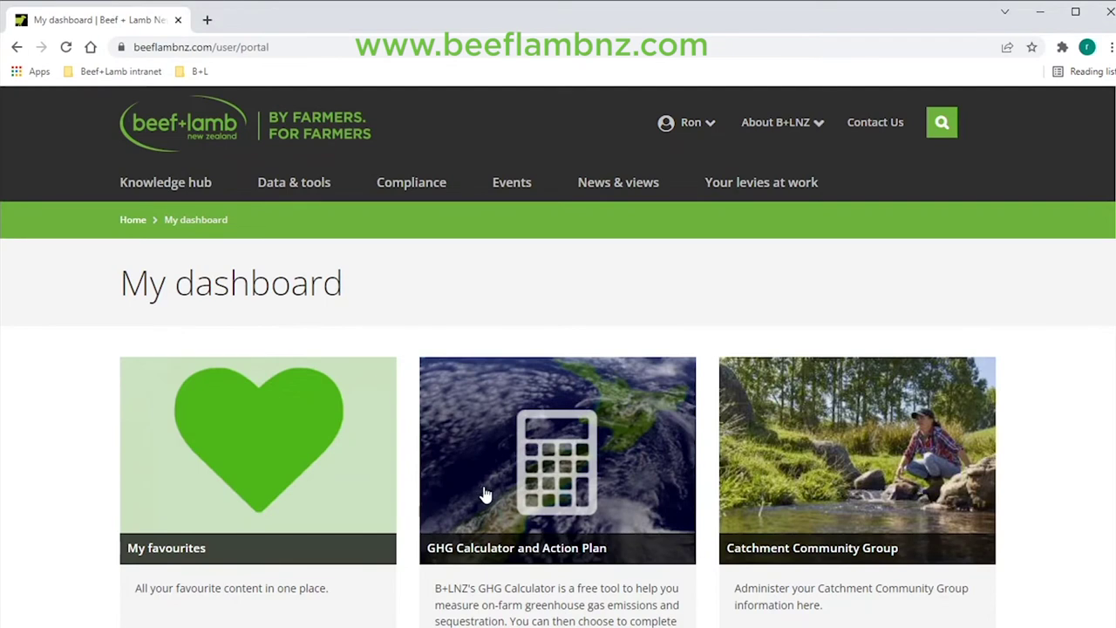
pyautogui.click(486, 495)
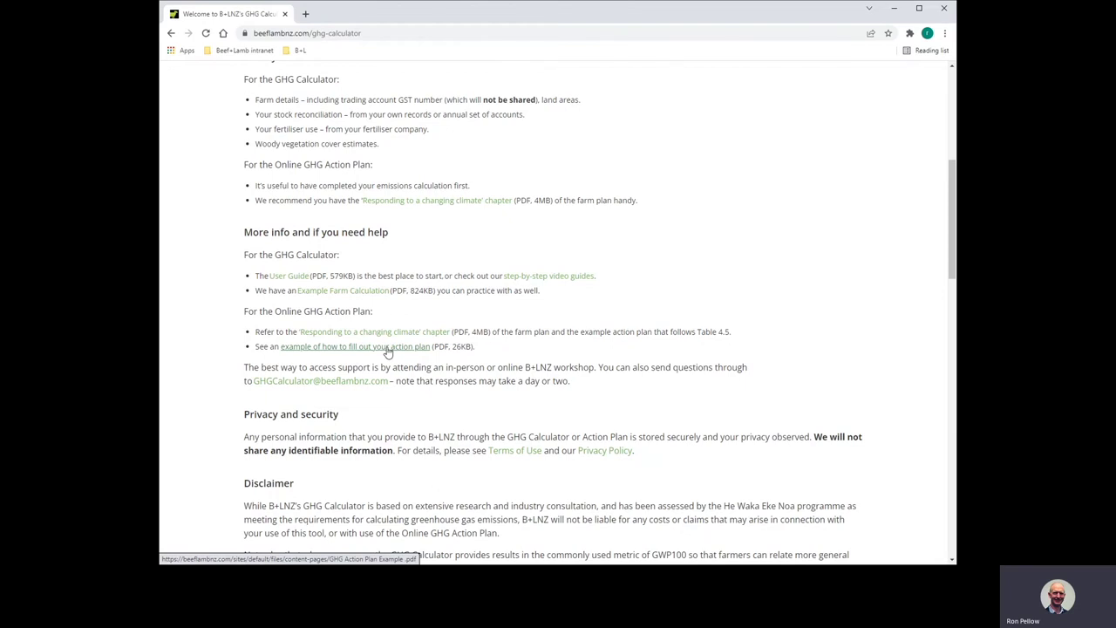
# - Launch the online GHG Action Plan and start recording the plan
pyautogui.scroll(-3, 389, 352)
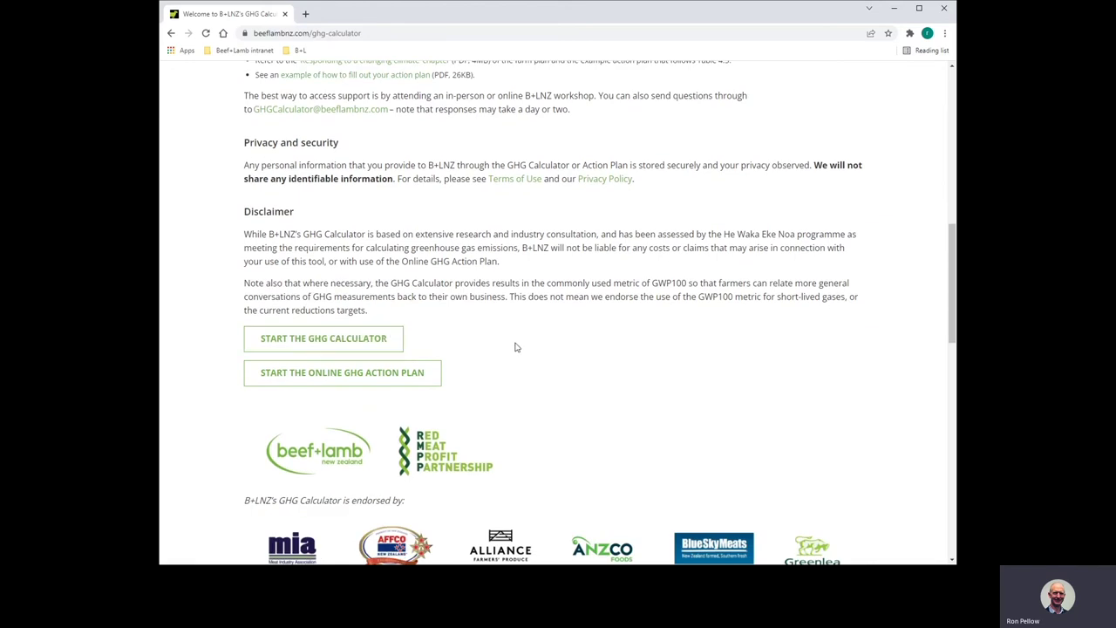
pyautogui.click(382, 374)
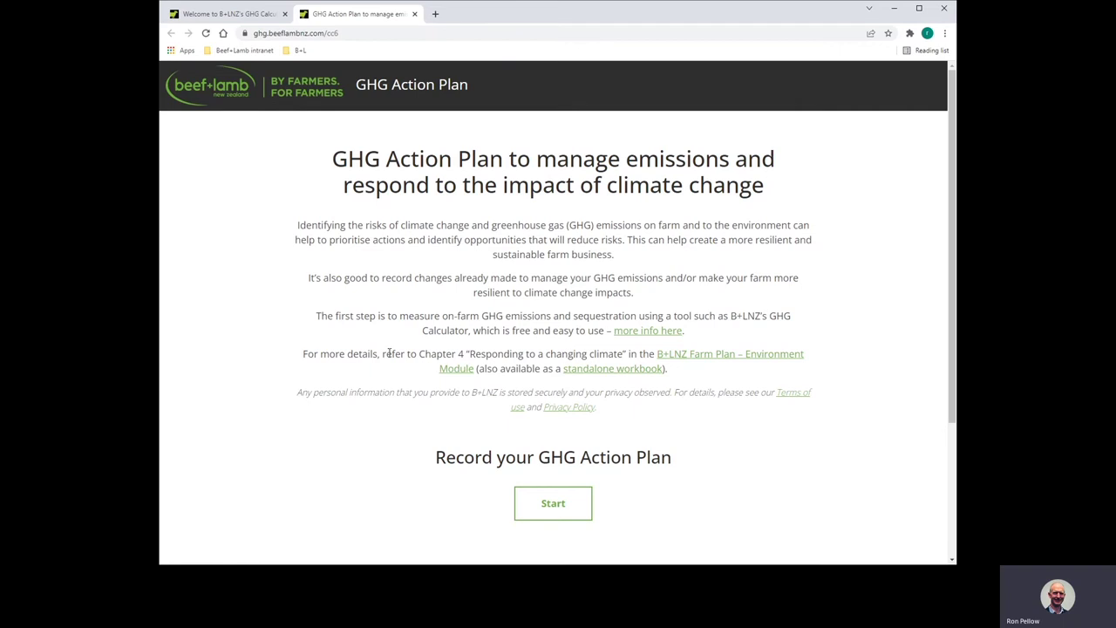
pyautogui.click(553, 504)
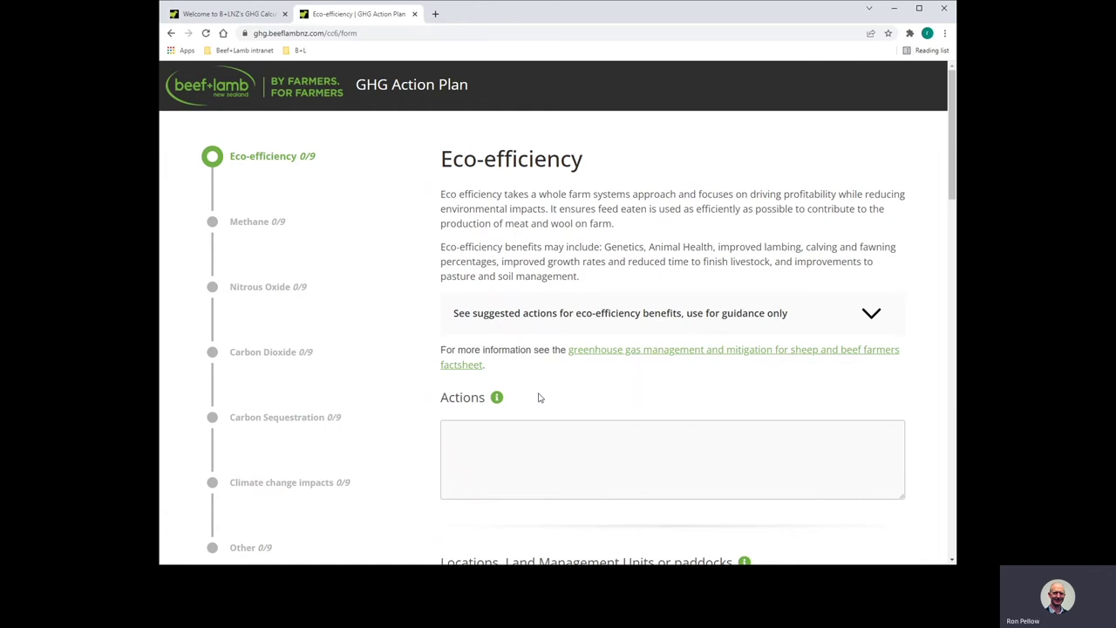
# - Examine the fields of the Eco-efficiency form and the list of plan sections
pyautogui.scroll(-3, 539, 397)
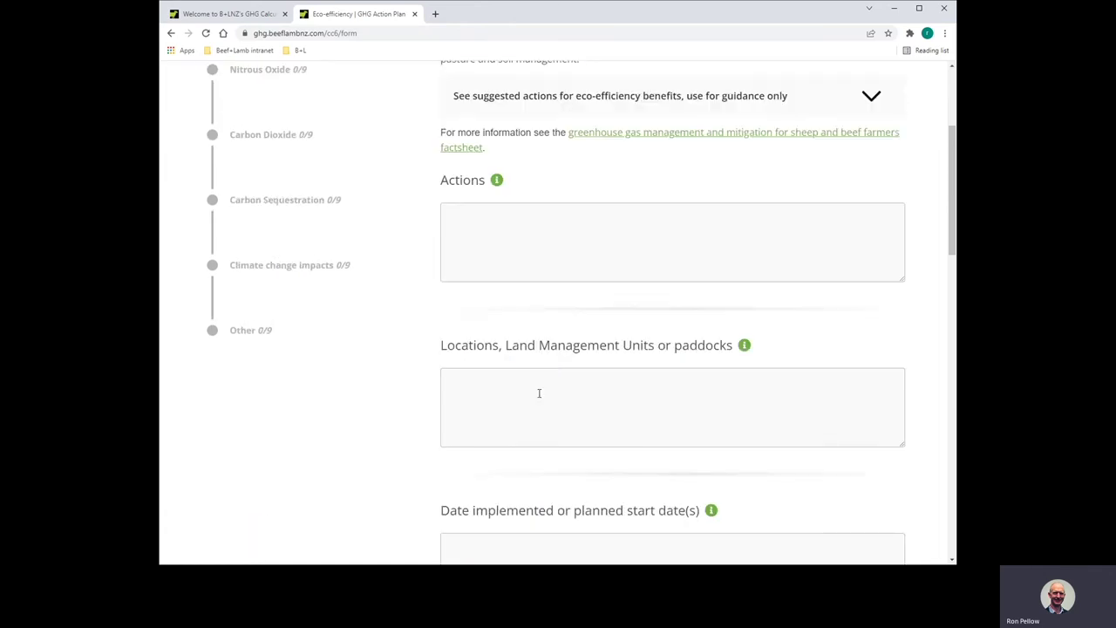
pyautogui.scroll(-2, 539, 393)
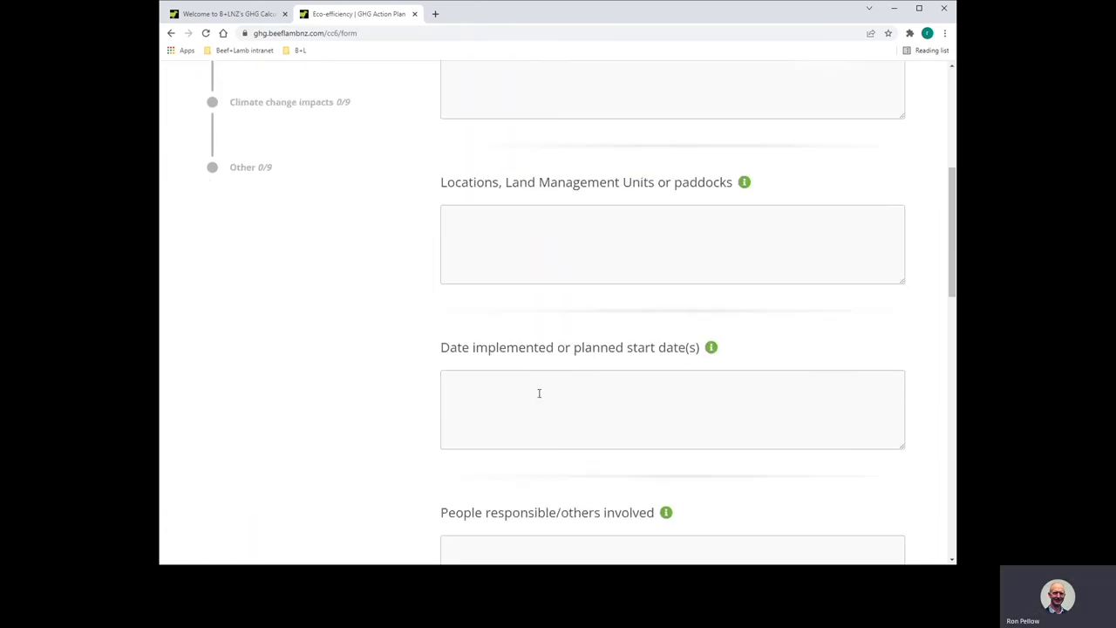
pyautogui.scroll(-8, 539, 393)
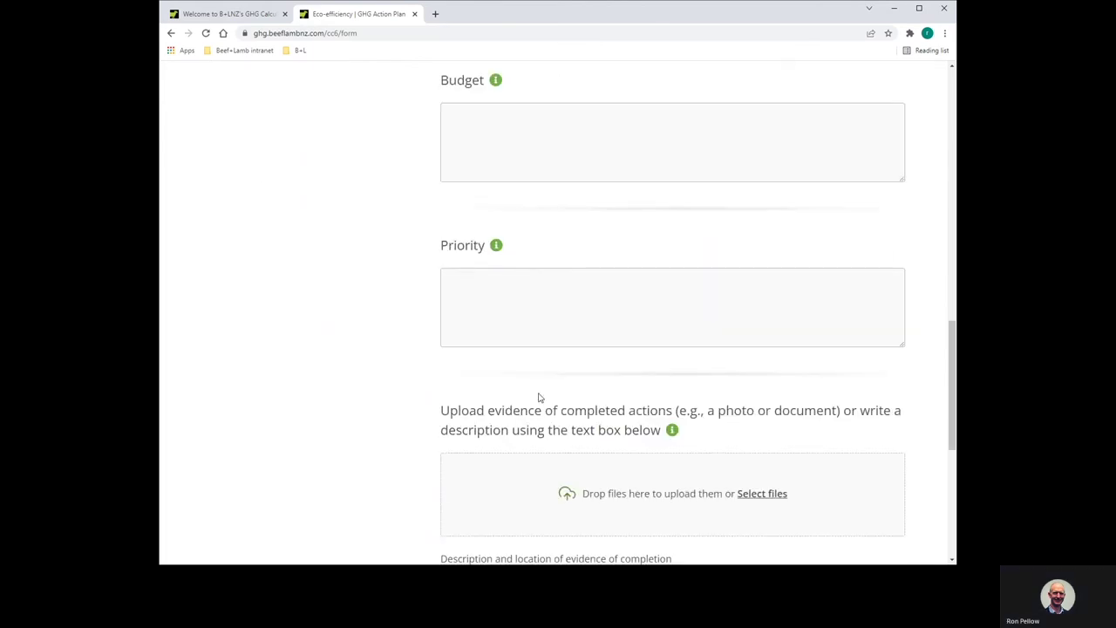
pyautogui.scroll(-3, 539, 398)
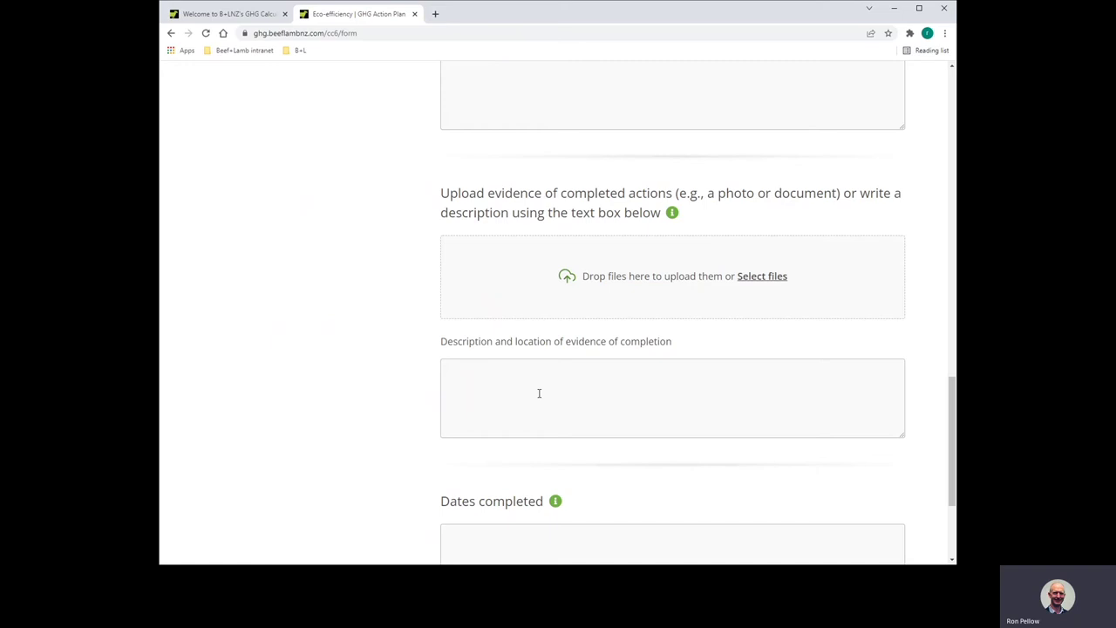
pyautogui.scroll(-2, 539, 393)
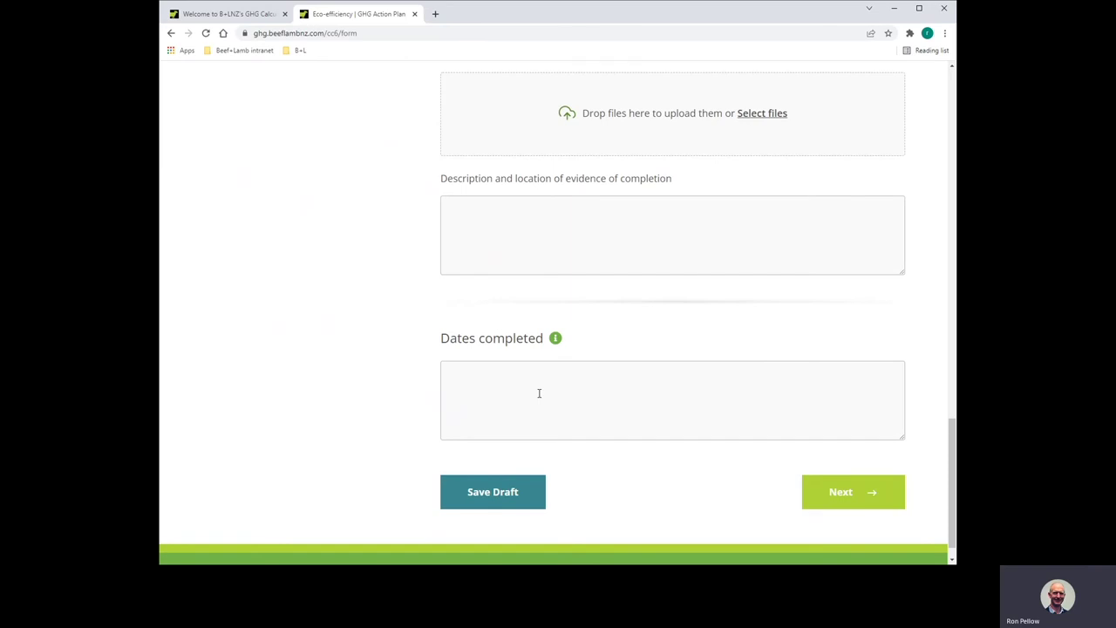
pyautogui.scroll(10, 539, 394)
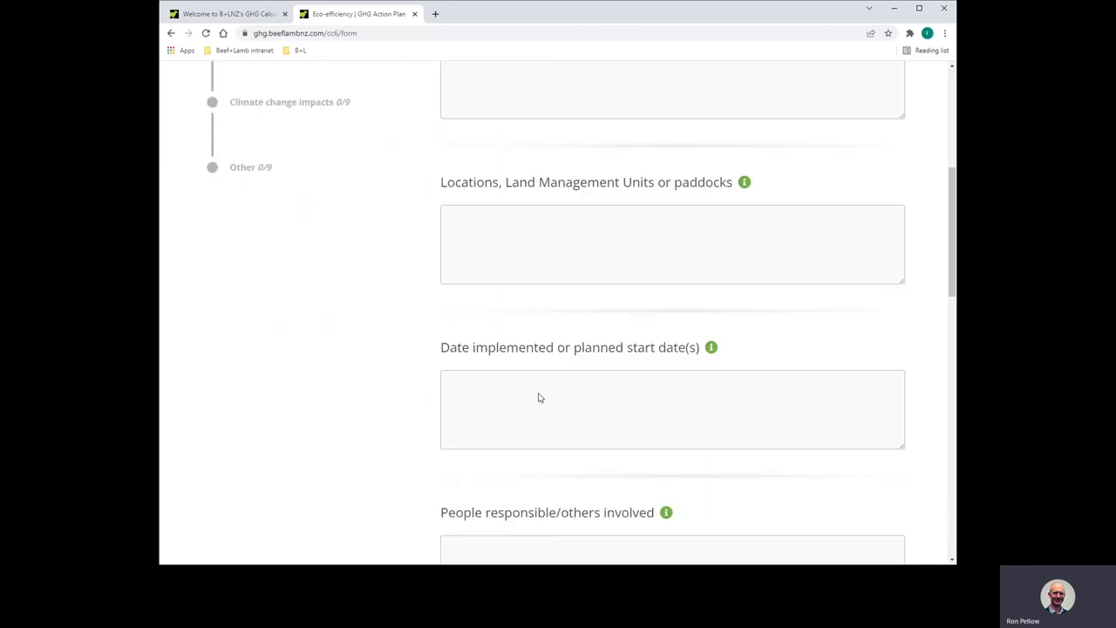
pyautogui.scroll(5, 539, 398)
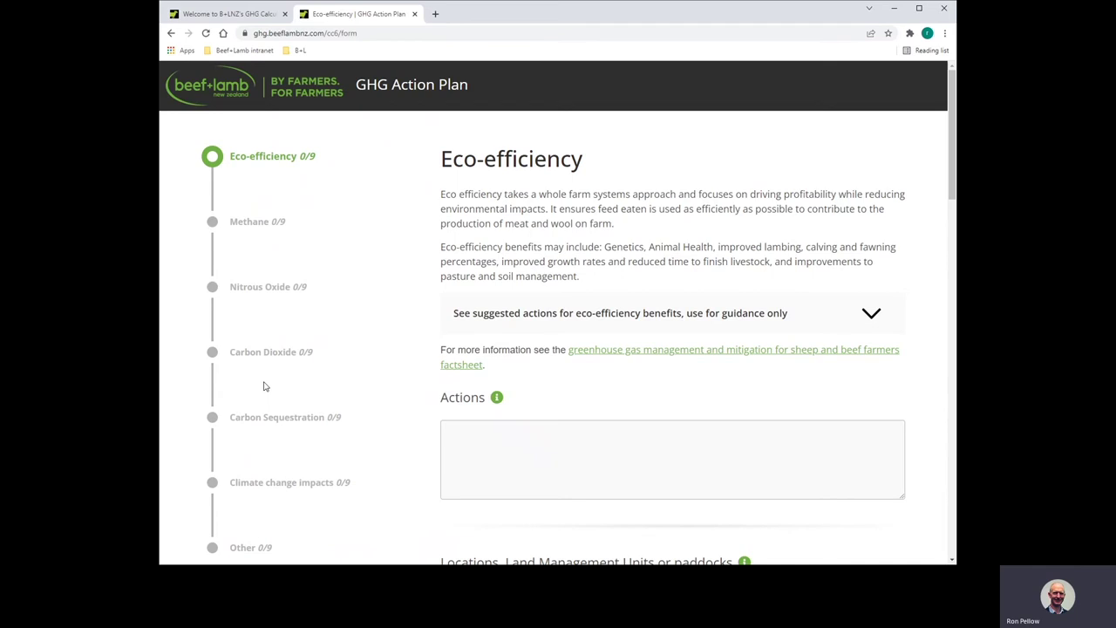
pyautogui.scroll(-3, 266, 386)
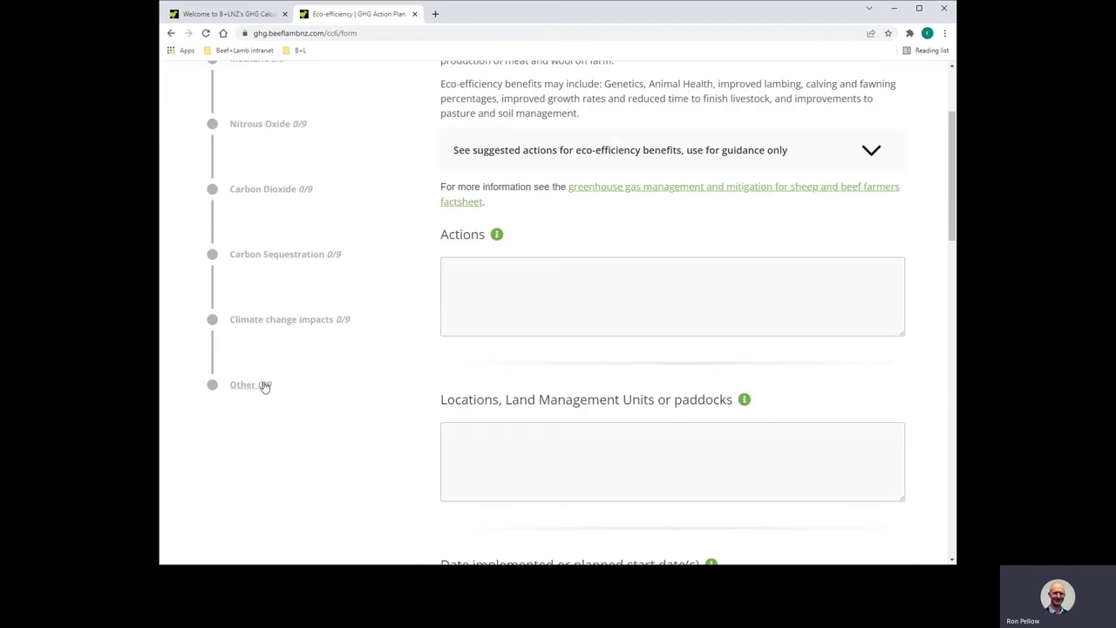
pyautogui.scroll(3, 703, 196)
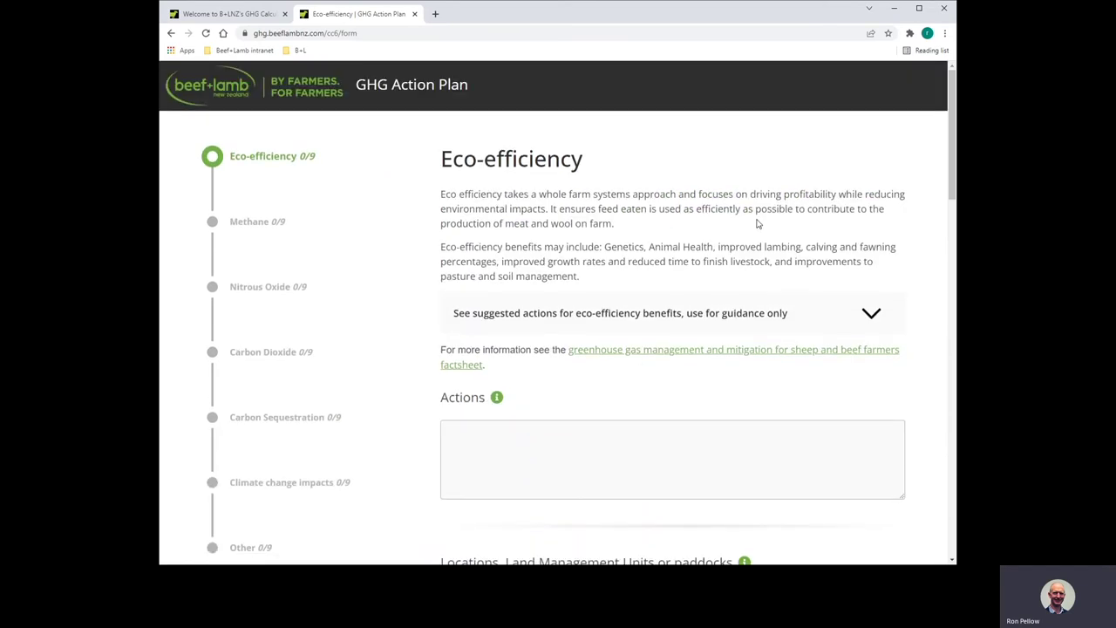
# - View the suggested actions for eco-efficiency benefits, collapse them, and check the help for the Actions field
pyautogui.click(872, 315)
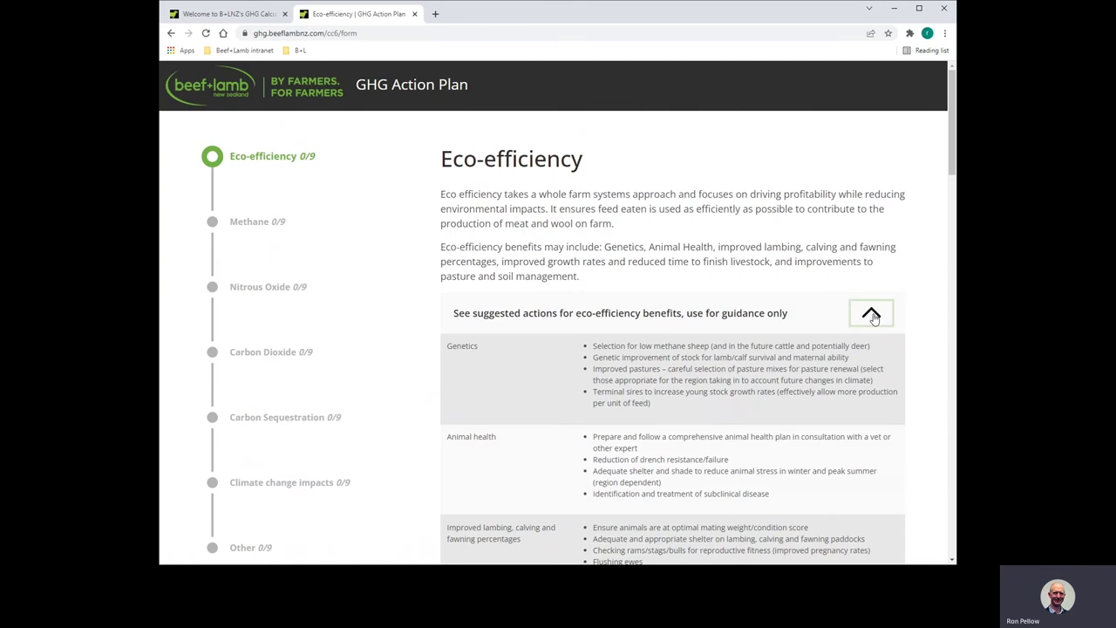
pyautogui.click(873, 316)
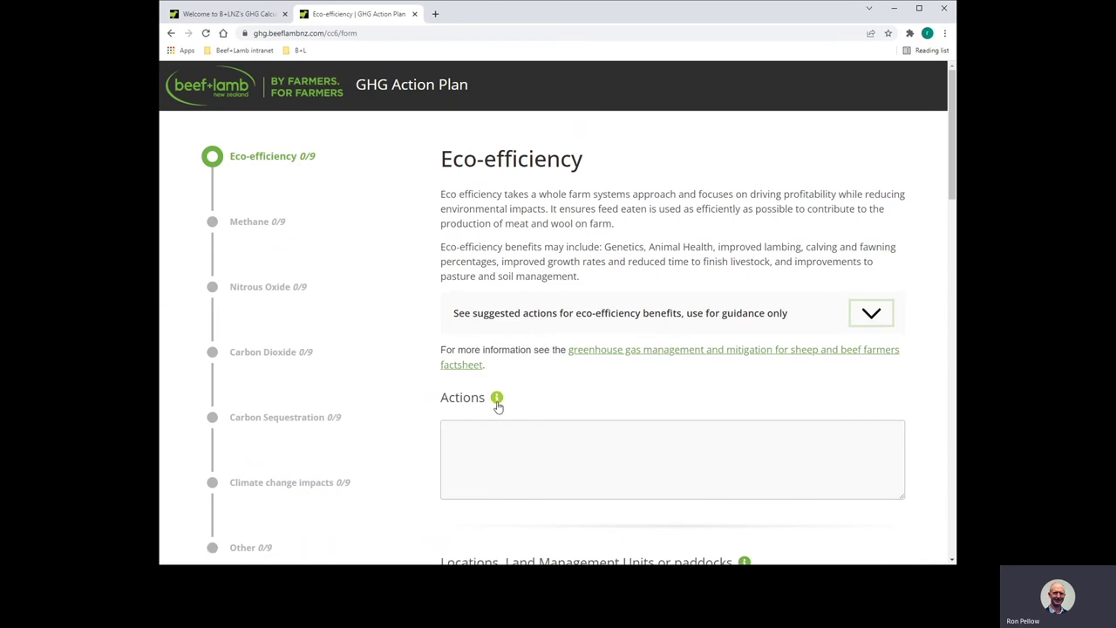
pyautogui.moveTo(497, 404)
# - Enter four eco-efficiency actions (new ram selection criteria, animal health plan, early soil and pasture pest identification, regularly reviewed feed budget), with Whole farm as the location
pyautogui.scroll(-3, 602, 399)
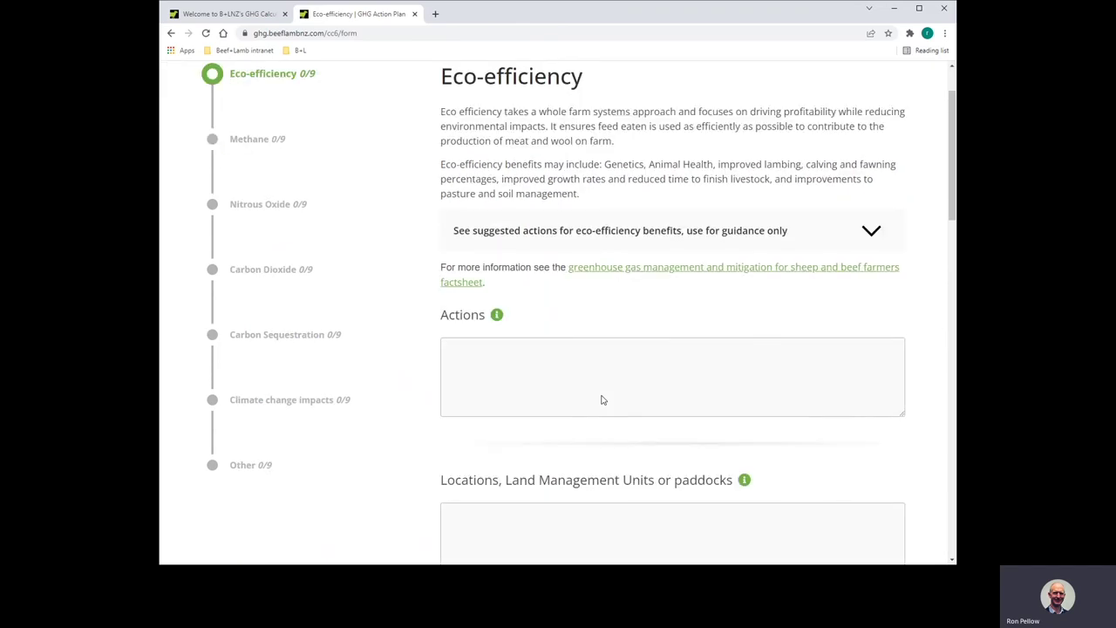
pyautogui.scroll(-1, 602, 397)
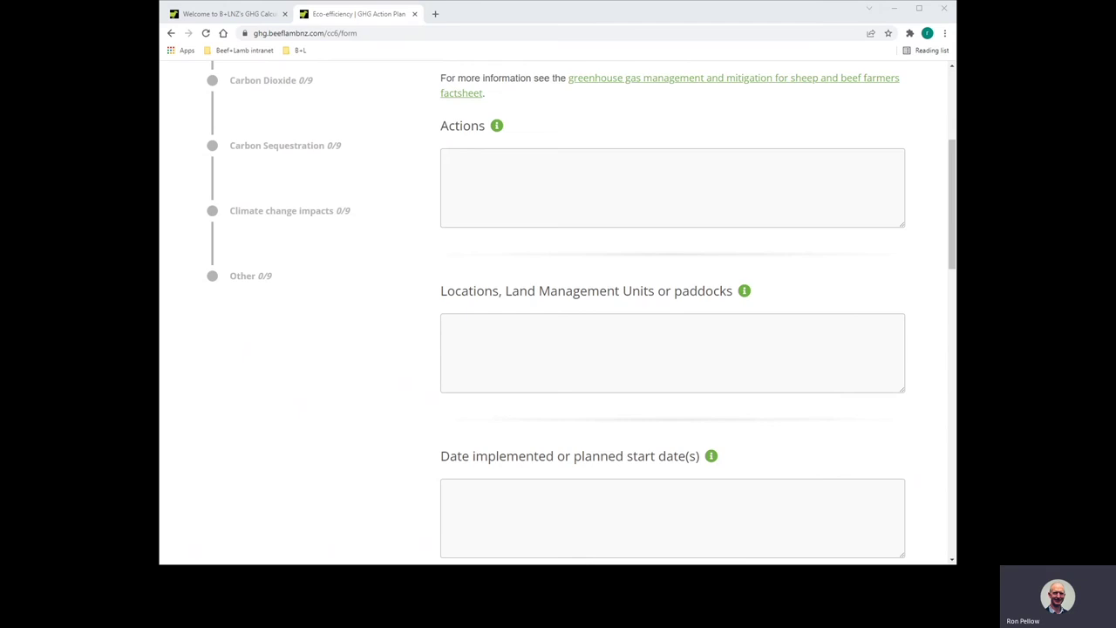
pyautogui.click(536, 169)
pyautogui.write('1.\tNew ram selection criteria (including n-prove) for improved genetics and breeding 2.\tPrepare an animal health plan 3.\tEarly identification of soil and pasture pests 4.\tCreate a feed budget and review regularly')
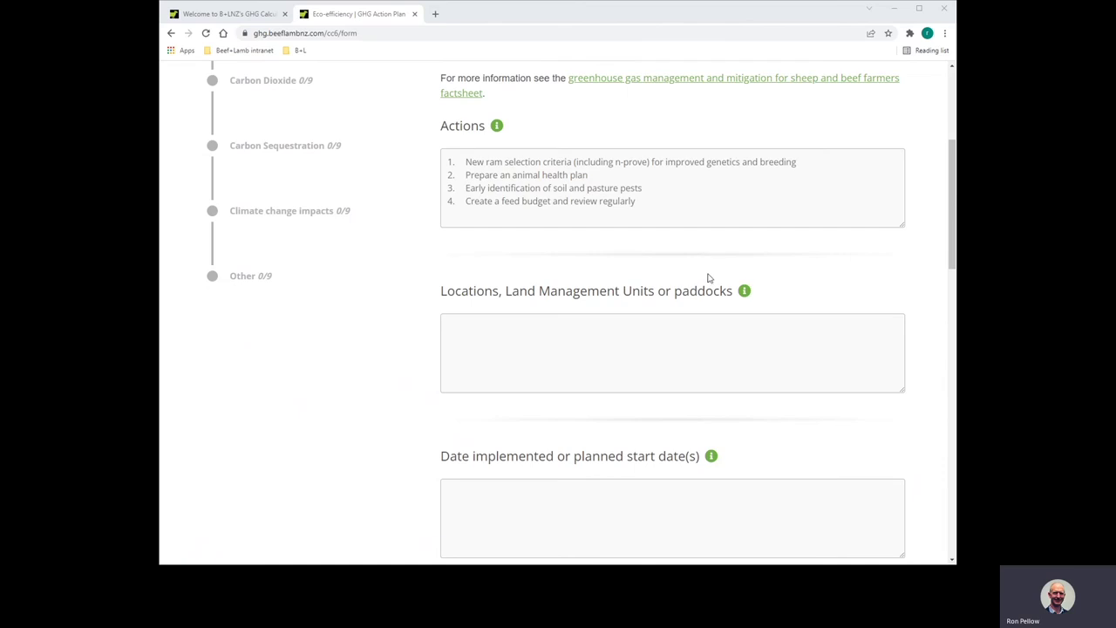
pyautogui.click(531, 321)
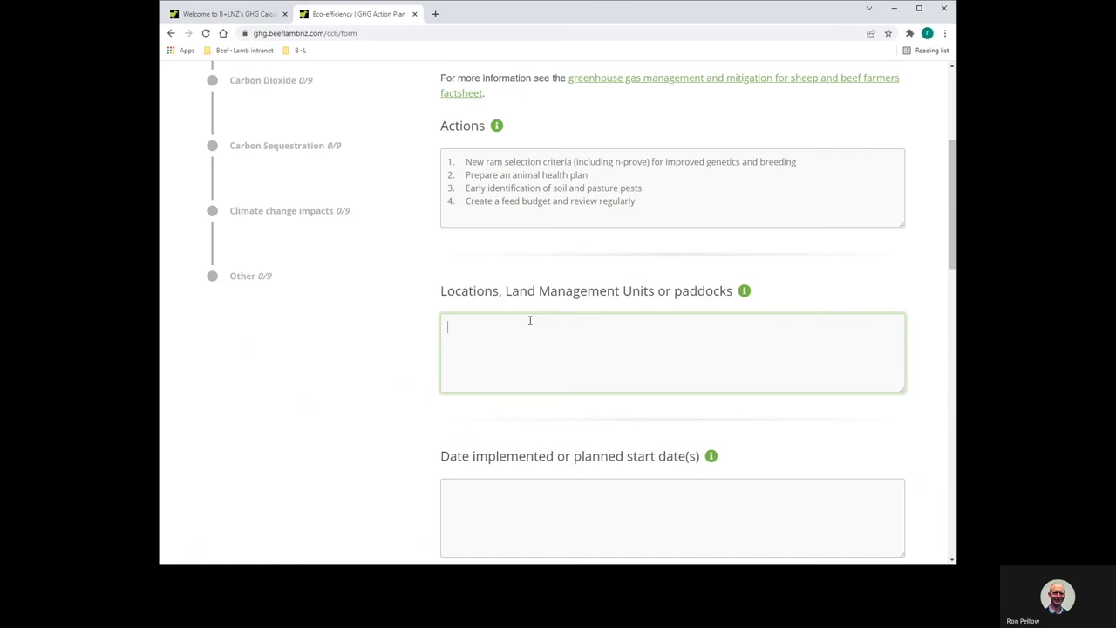
pyautogui.write('Whole farm')
# - Enter start dates 2020, November 2021, Ongoing and March 2022, and list Farm Manager, Farm Manager and Vet, Farm Manager and Agronomist, Farm Manager as responsible
pyautogui.click(572, 492)
pyautogui.write('1. 2020 2. November 2021 3. Ongoing 4. March 2022')
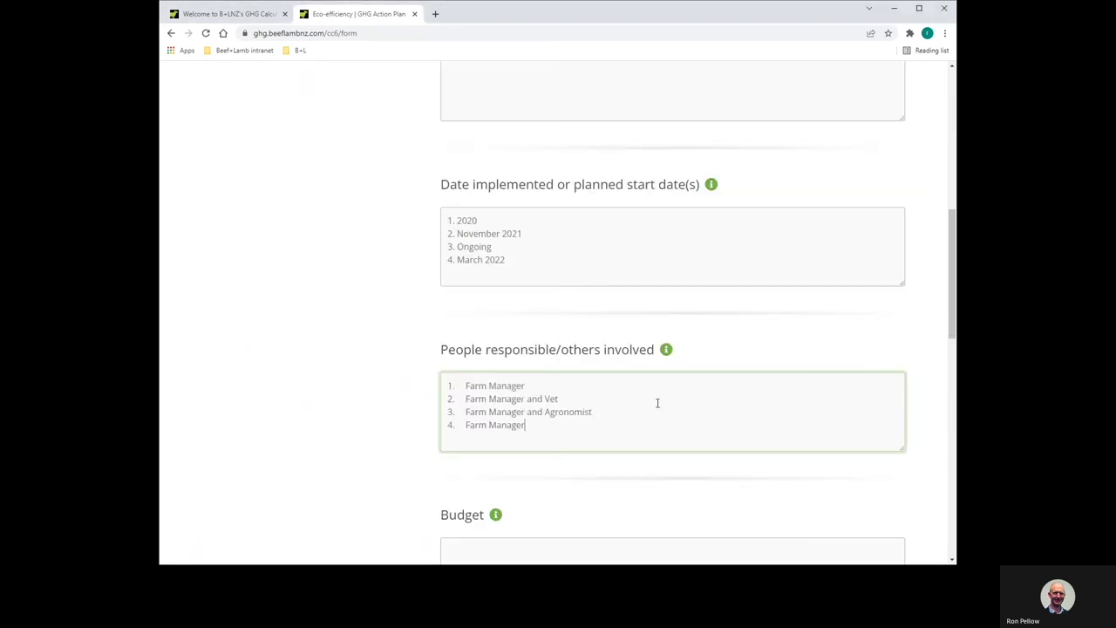
pyautogui.scroll(-3, 658, 403)
# - Leave the budget blank and set the priority of the eco-efficiency actions to "All – Medium"
pyautogui.scroll(-1, 657, 403)
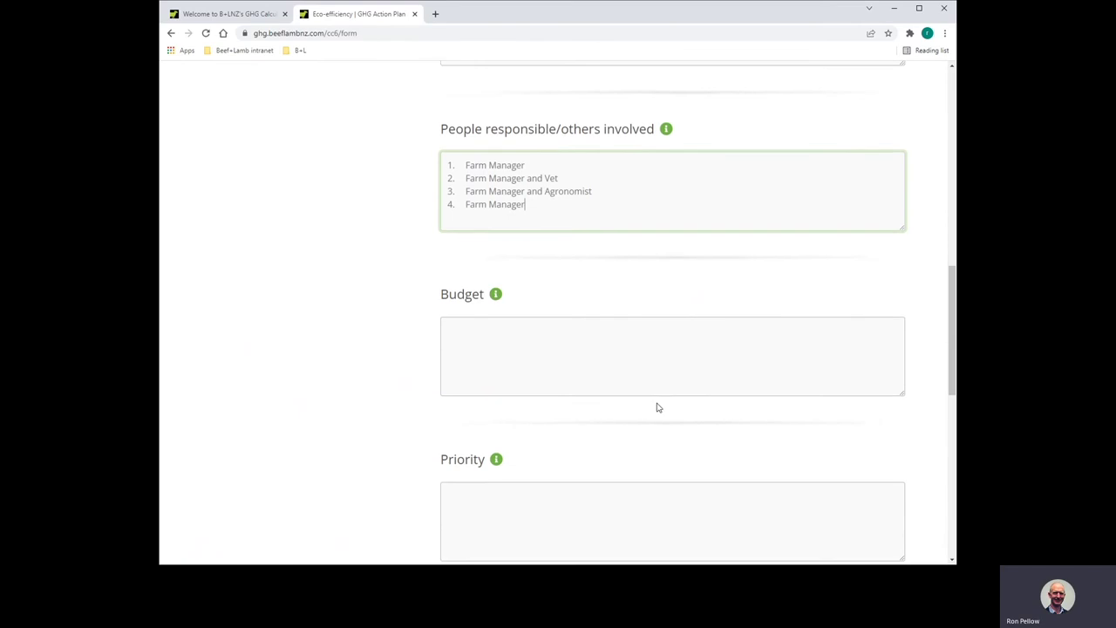
pyautogui.scroll(-2, 658, 403)
pyautogui.click(671, 251)
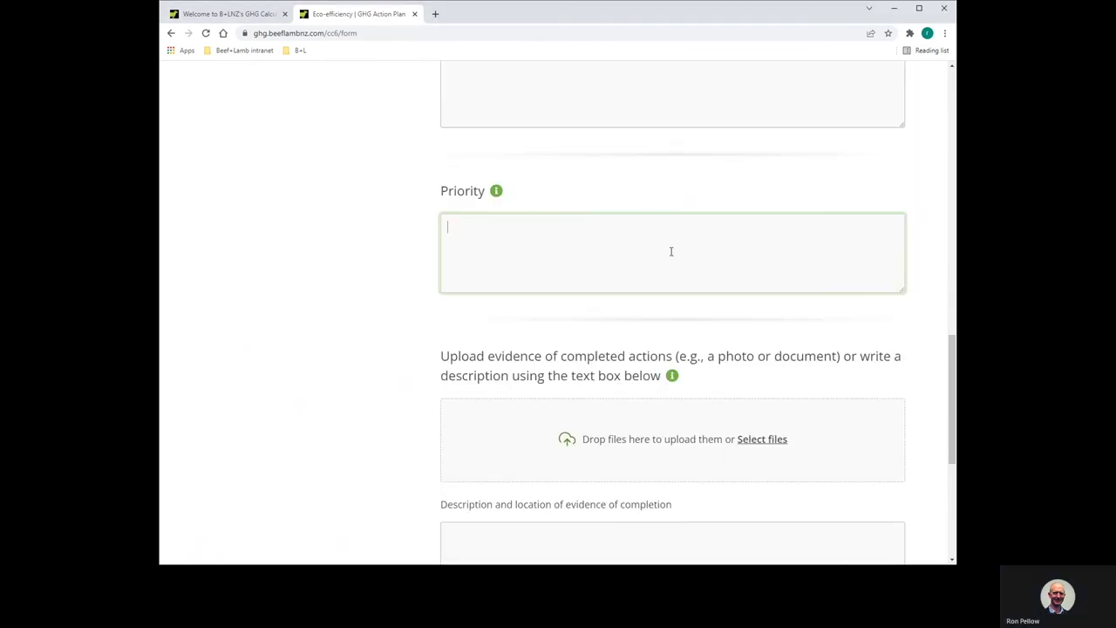
pyautogui.write('All – Medium')
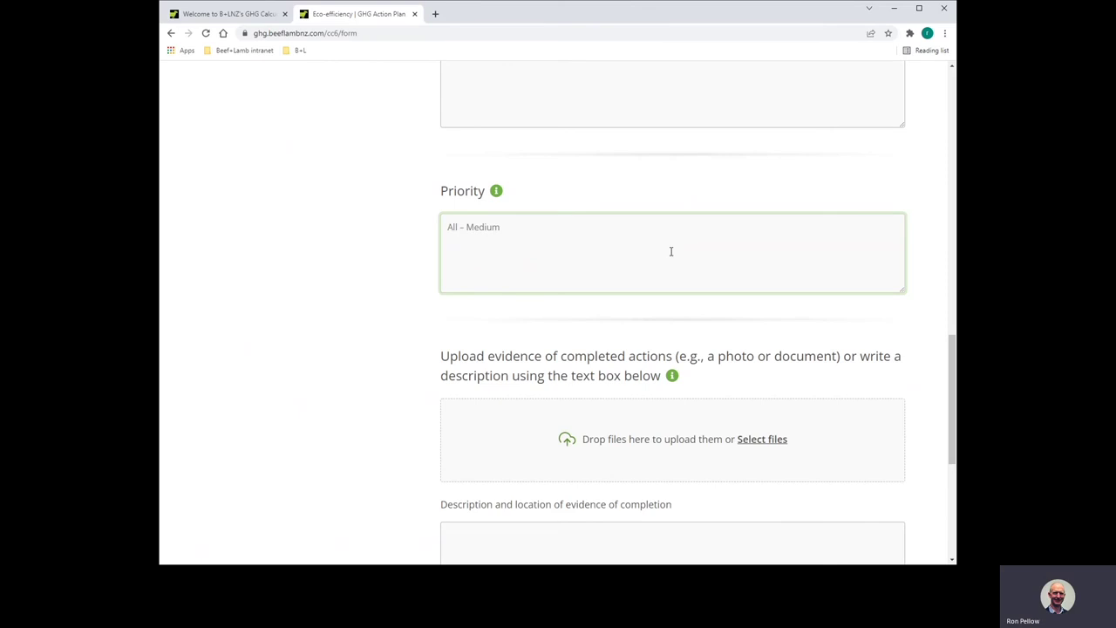
# - Describe the evidence of completion as "1. Discussions with B+LNZ Genetics – see emails" without uploading a file
pyautogui.scroll(-2, 678, 262)
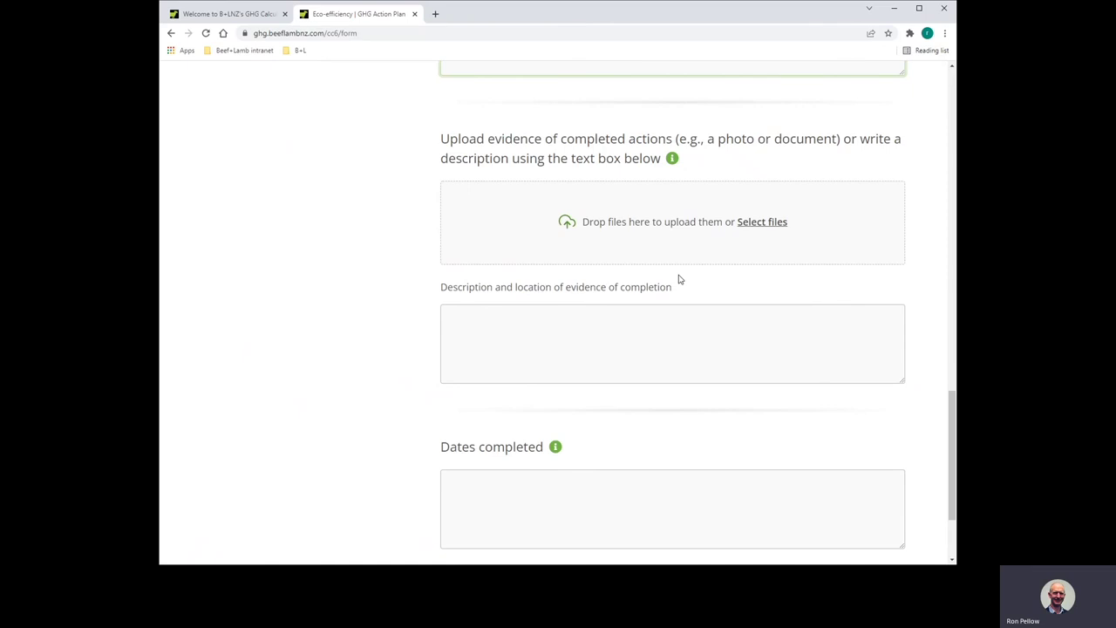
pyautogui.hotkey('alt', 'Tab')
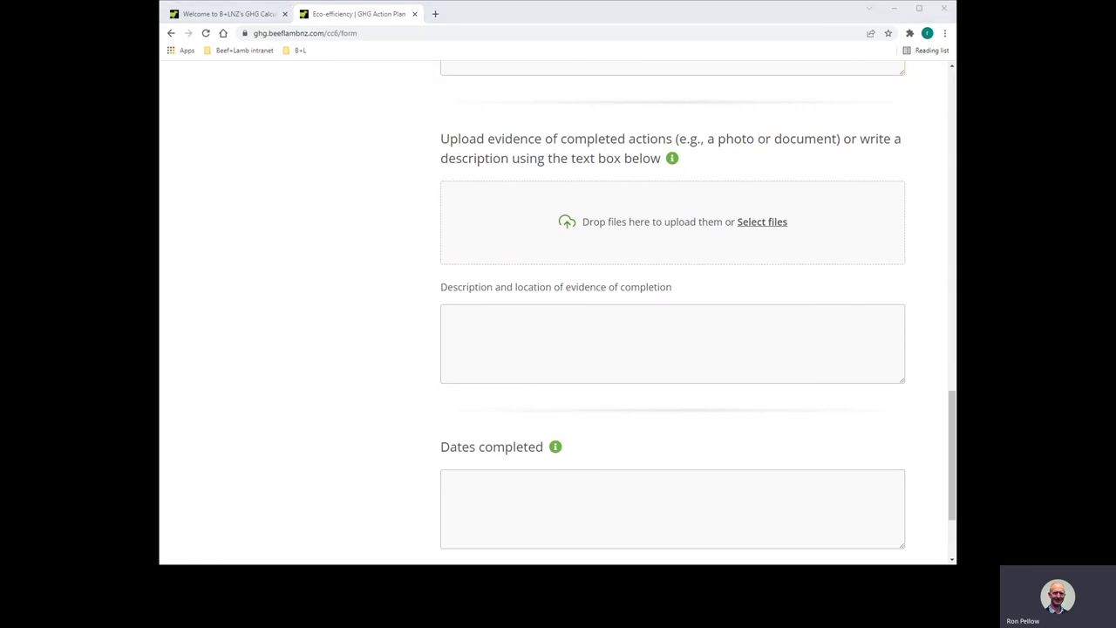
pyautogui.click(583, 321)
pyautogui.write('1. Discussions with B+LNZ Genetics – see emails')
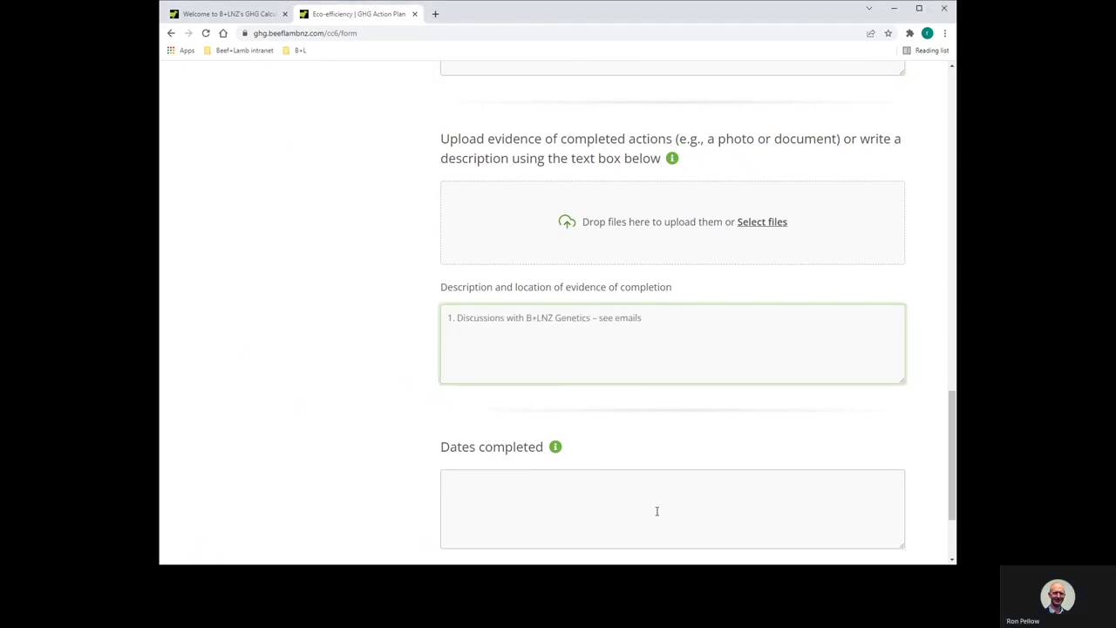
# - Enter the completion dates as 2020 for action 1 and November 2021 for action 2
pyautogui.click(656, 509)
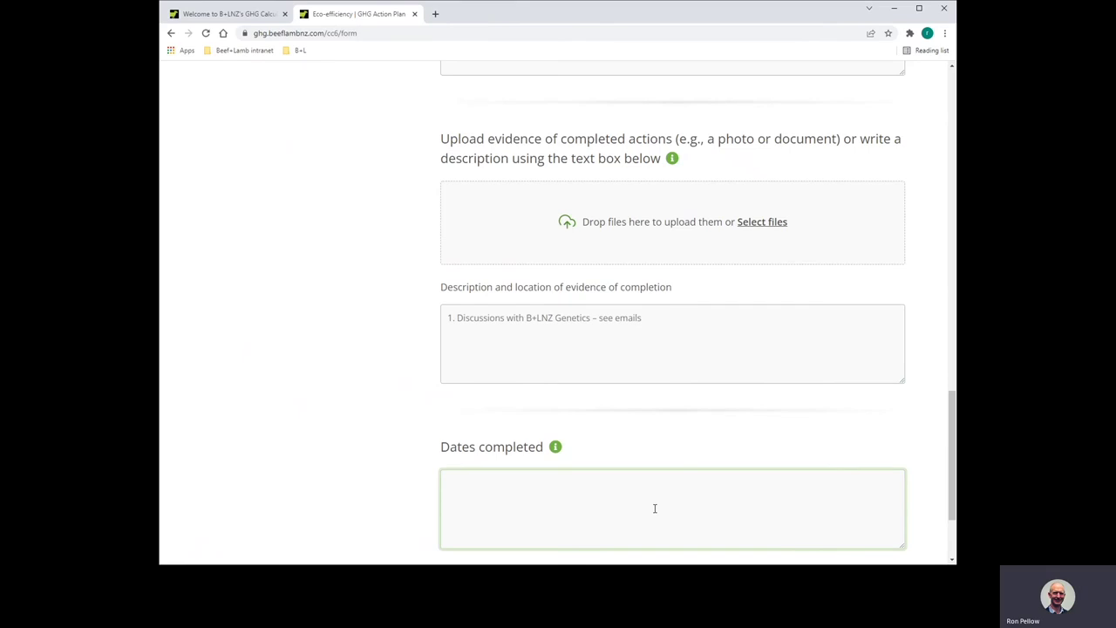
pyautogui.scroll(-2, 656, 508)
pyautogui.click(621, 372)
pyautogui.write('1. 2020 2. November 2021')
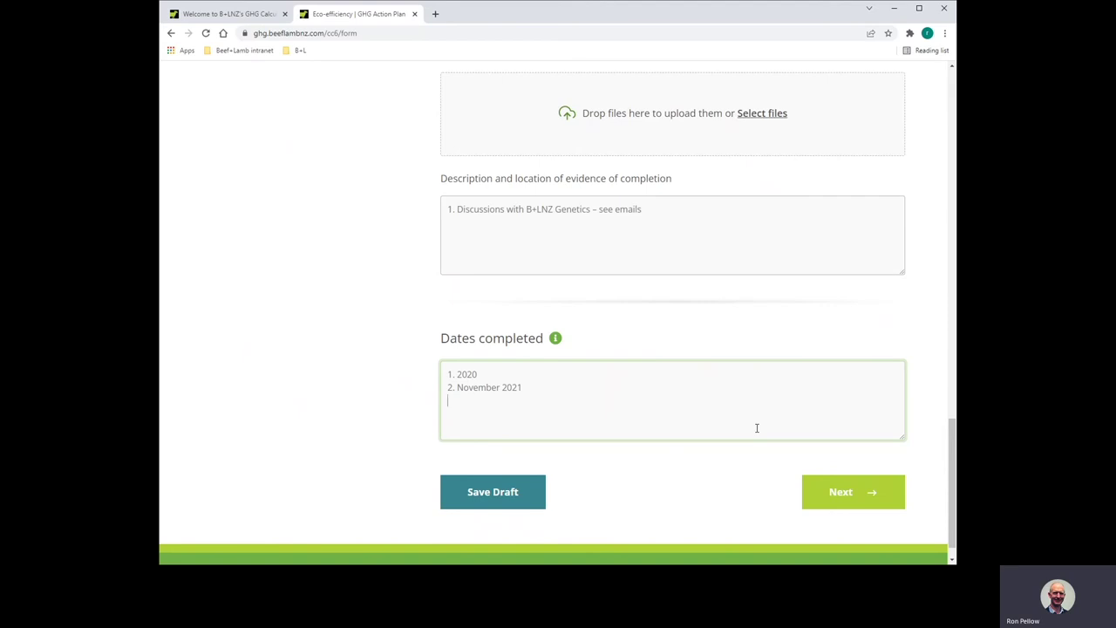
# - Continue to the Methane section, skip ahead to the Other section and look over its fields
pyautogui.click(873, 494)
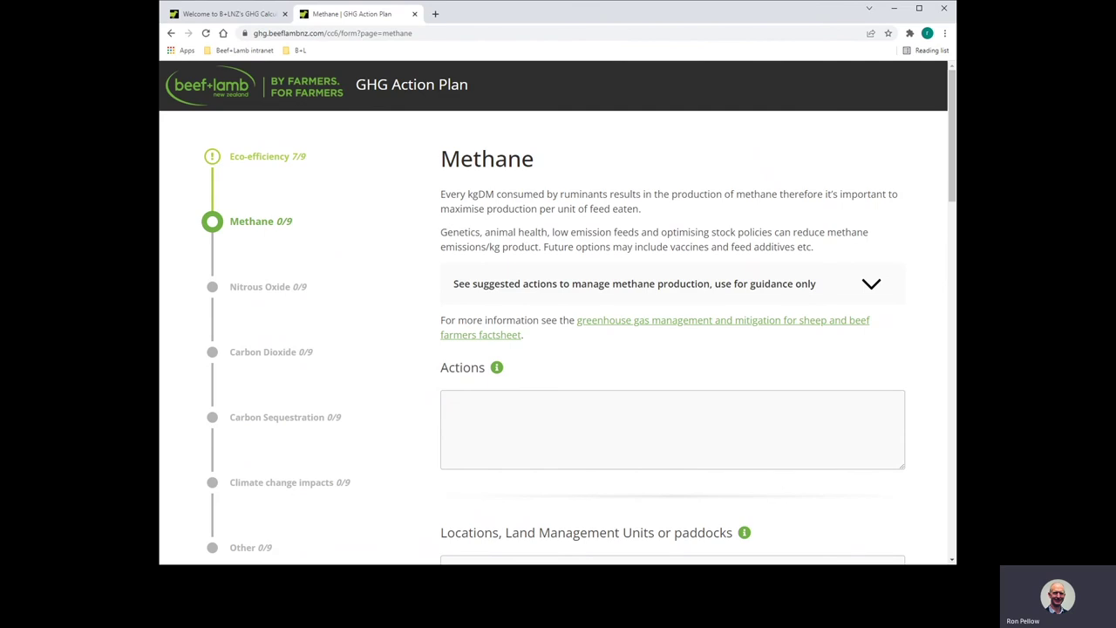
pyautogui.click(243, 550)
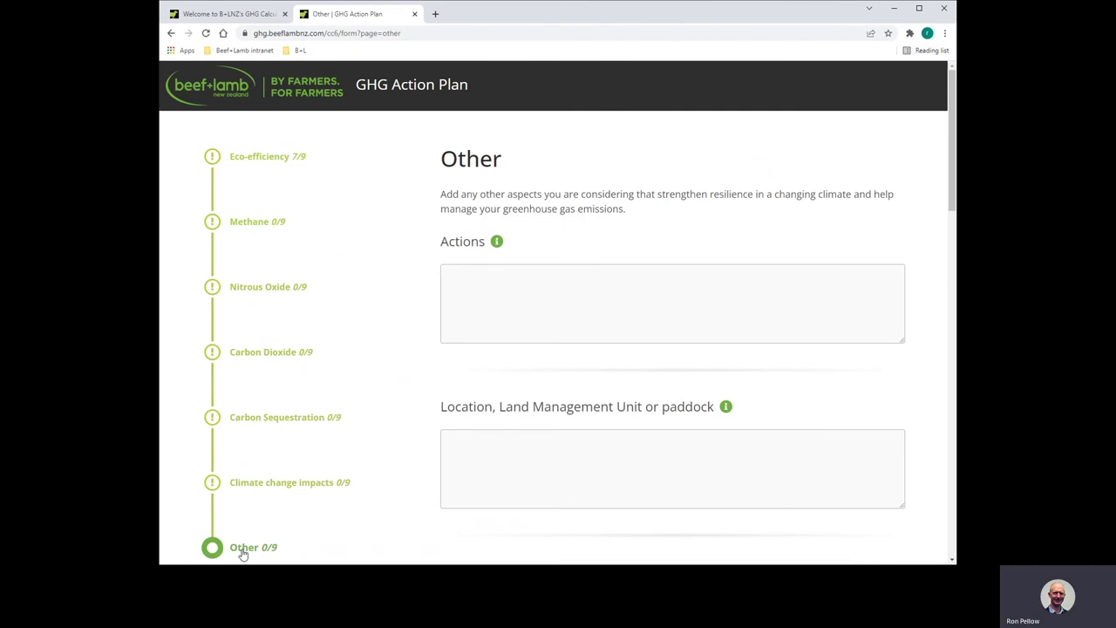
pyautogui.scroll(-6, 561, 445)
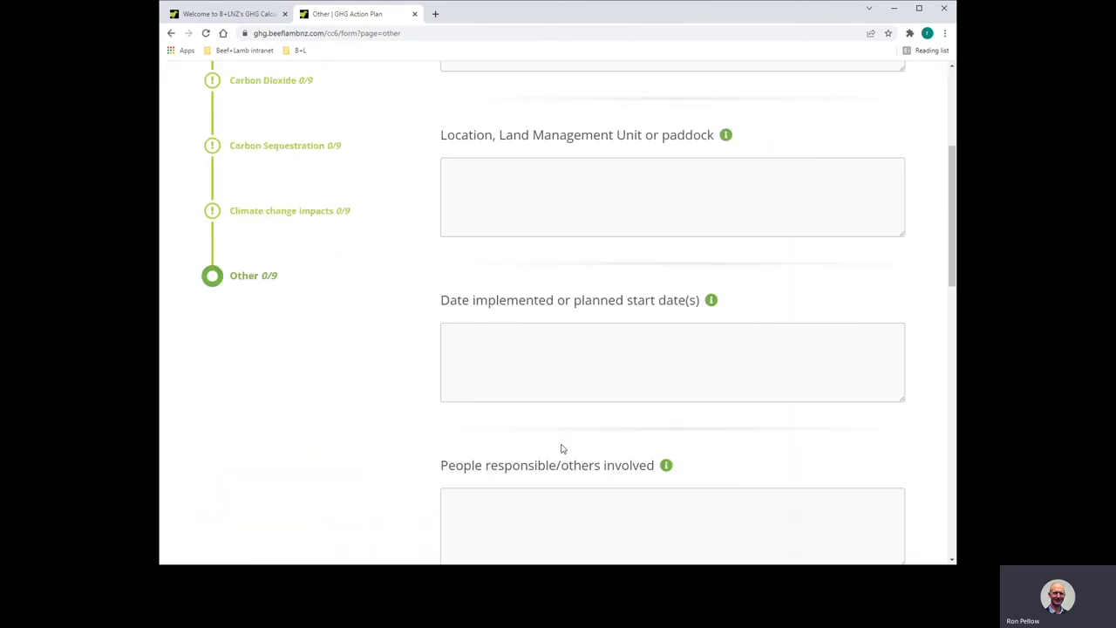
# - Open the plan's review page from the Other section and expand the Eco-efficiency entries
pyautogui.scroll(-8, 561, 448)
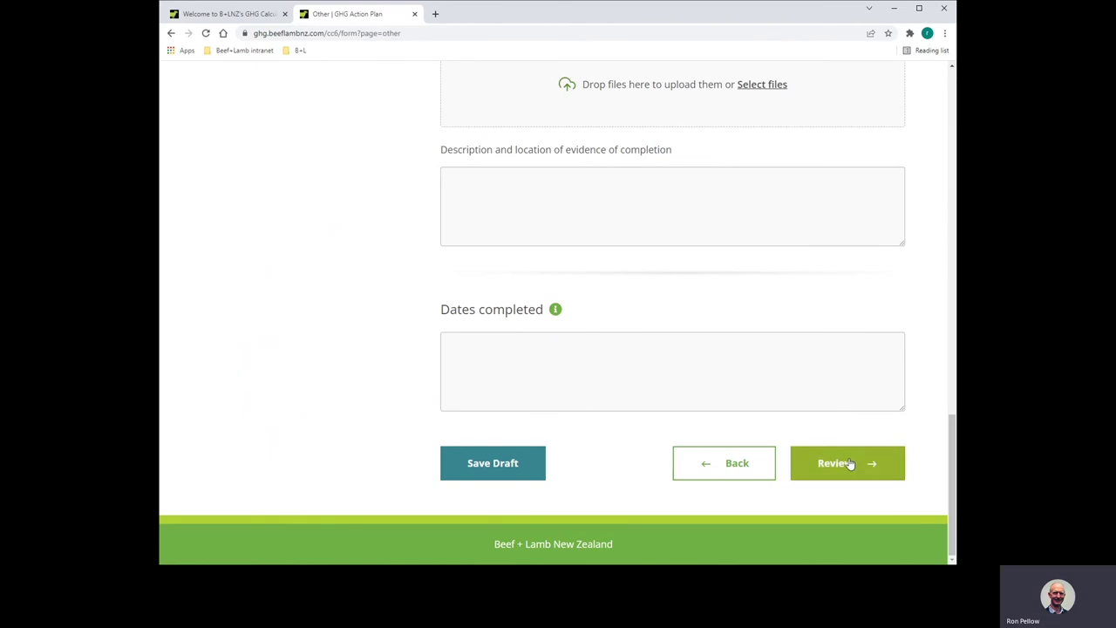
pyautogui.click(850, 464)
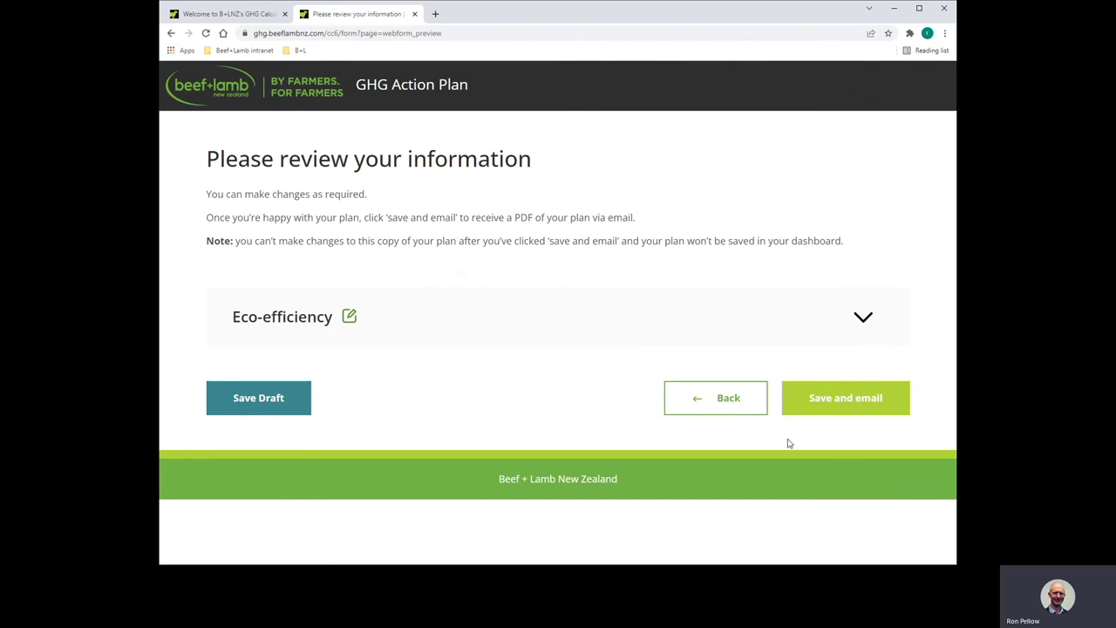
pyautogui.click(859, 318)
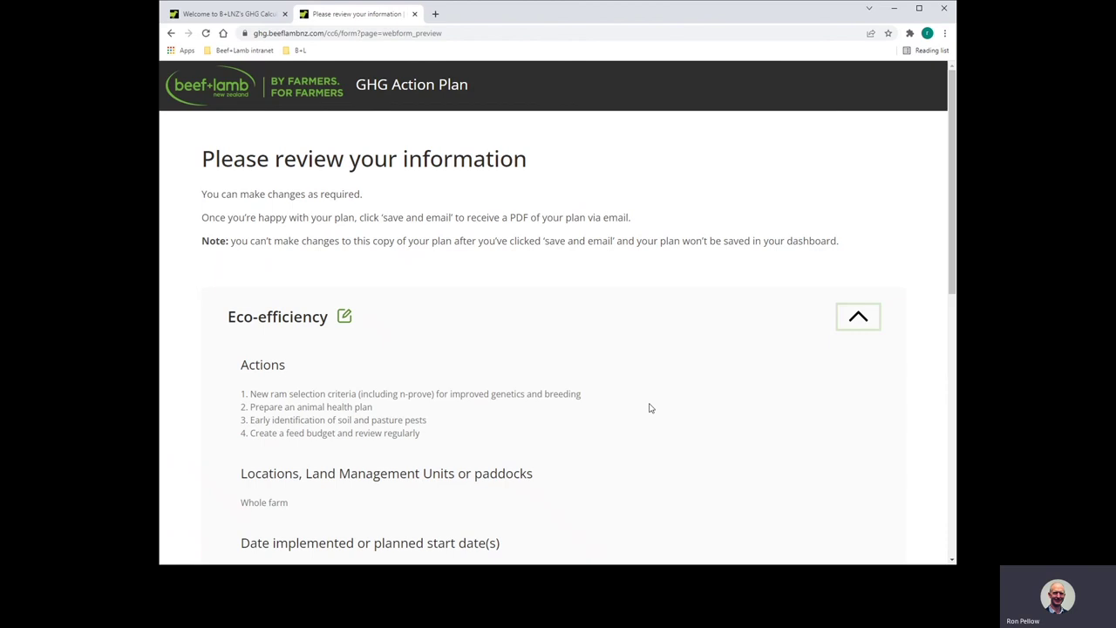
# - Check the Eco-efficiency entries on the review page, return to the form and look over the Eco-efficiency section
pyautogui.scroll(-7, 650, 407)
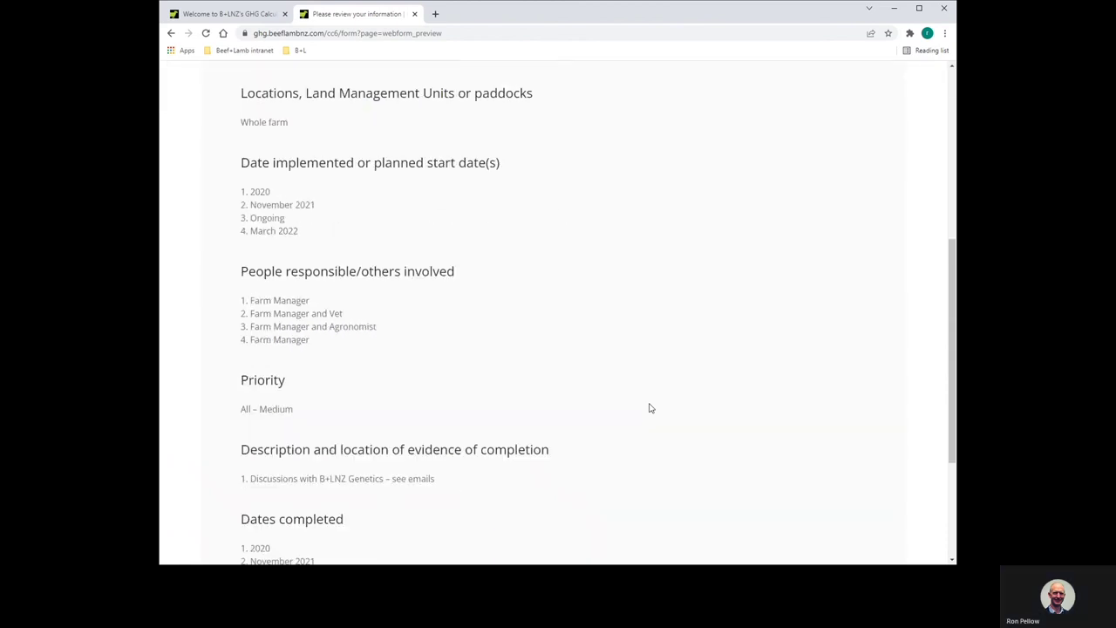
pyautogui.click(683, 464)
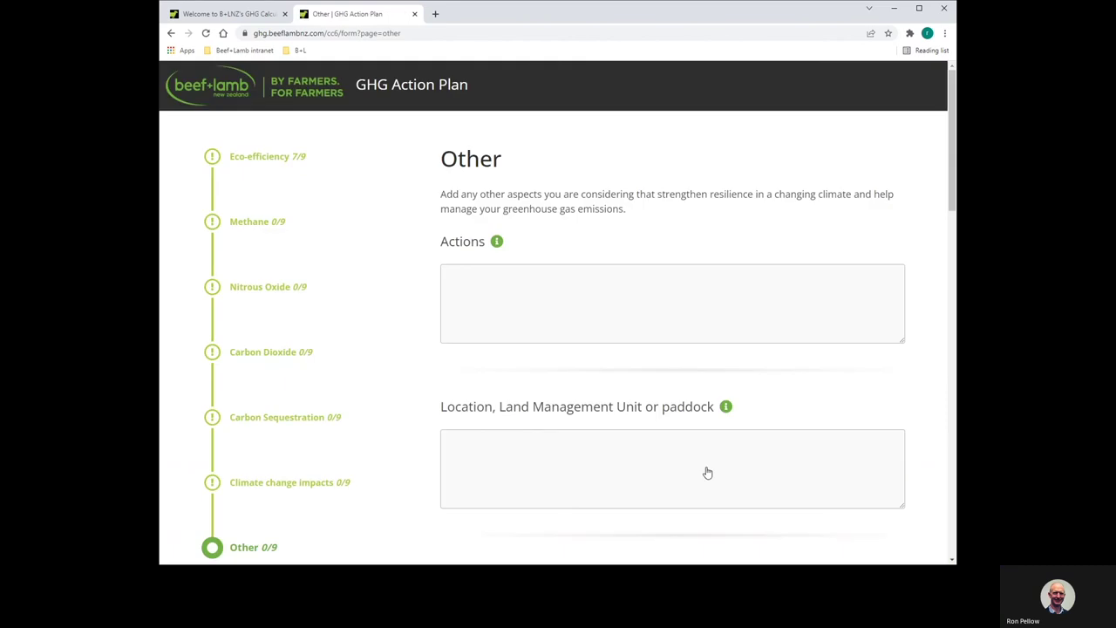
pyautogui.click(264, 164)
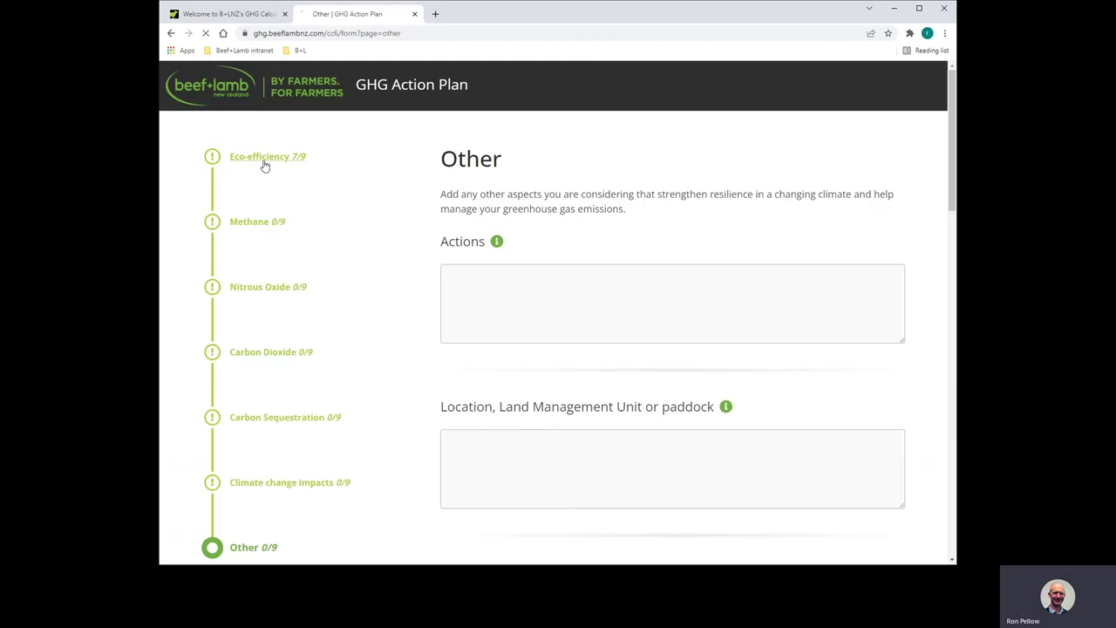
pyautogui.scroll(-3, 252, 318)
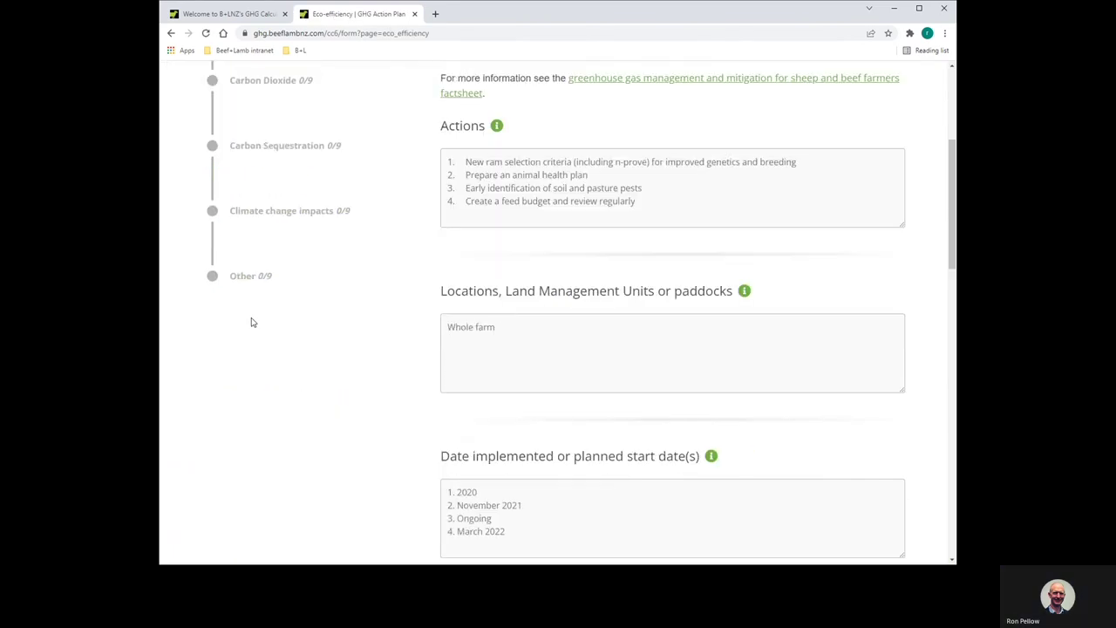
# - Go to the Other section, leave its fields blank and continue to the plan's review page
pyautogui.click(254, 286)
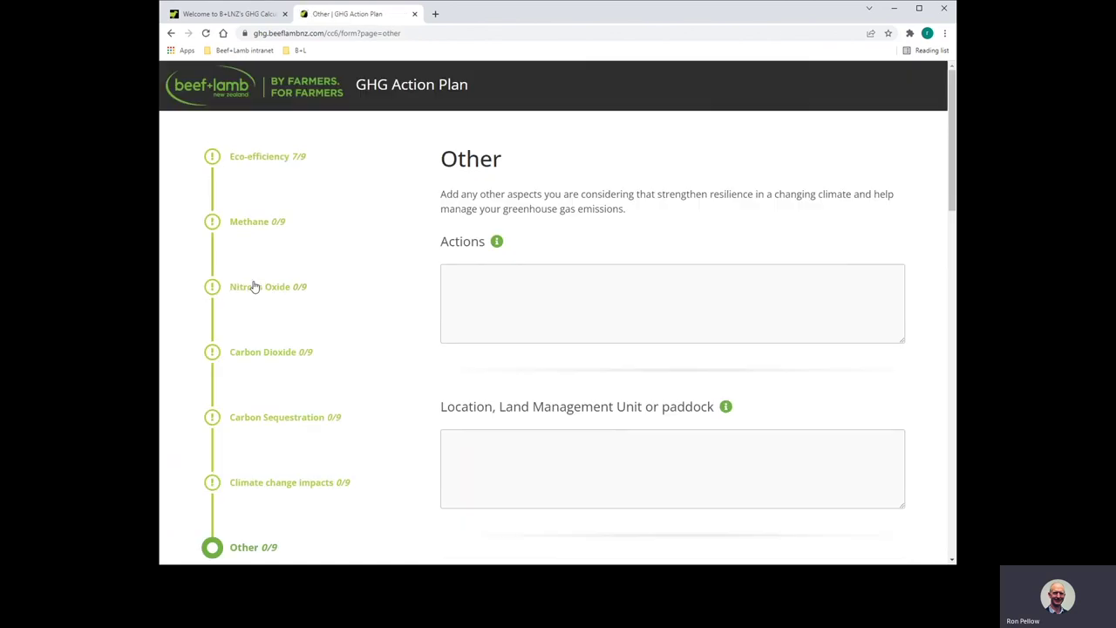
pyautogui.scroll(-4, 714, 351)
pyautogui.scroll(-15, 715, 351)
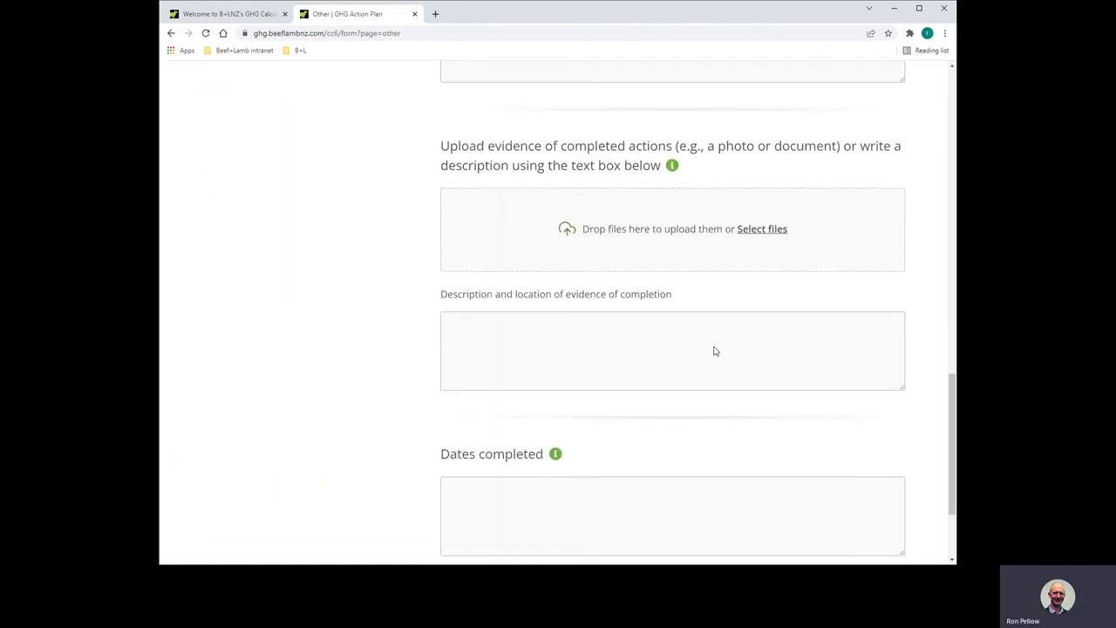
pyautogui.click(831, 465)
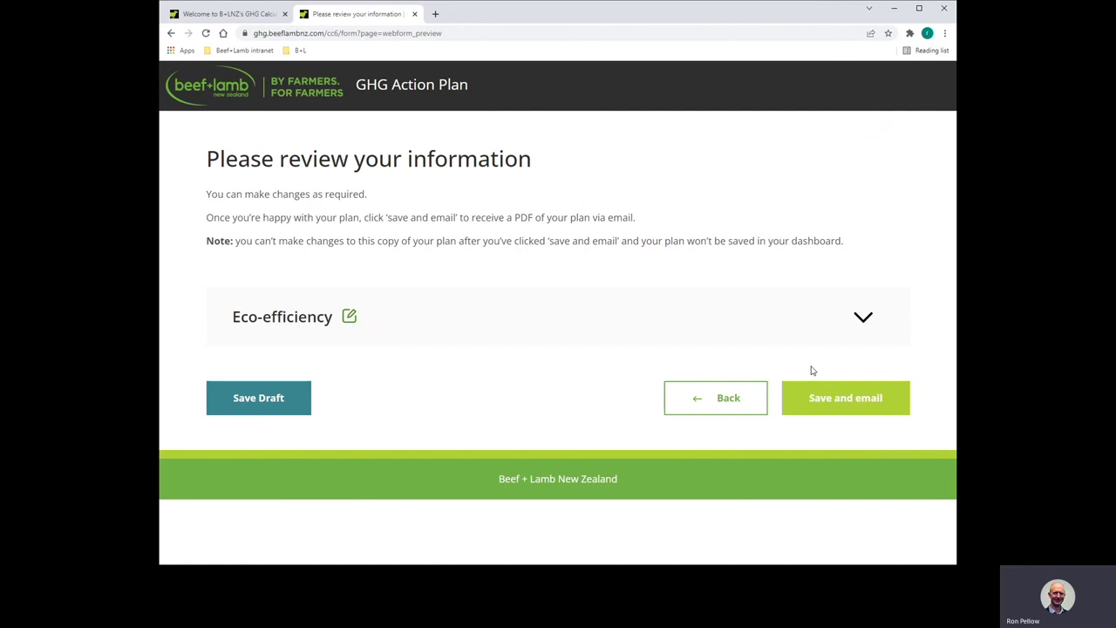
# - Save and email the finished GHG Action Plan, and return to the dashboard
pyautogui.click(877, 411)
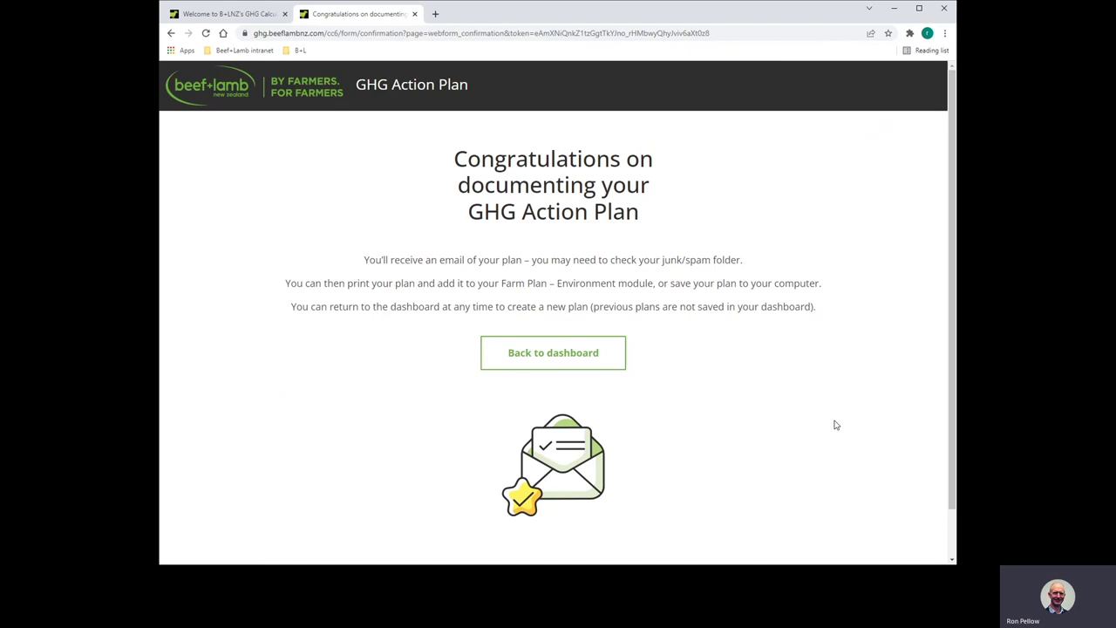
pyautogui.click(566, 354)
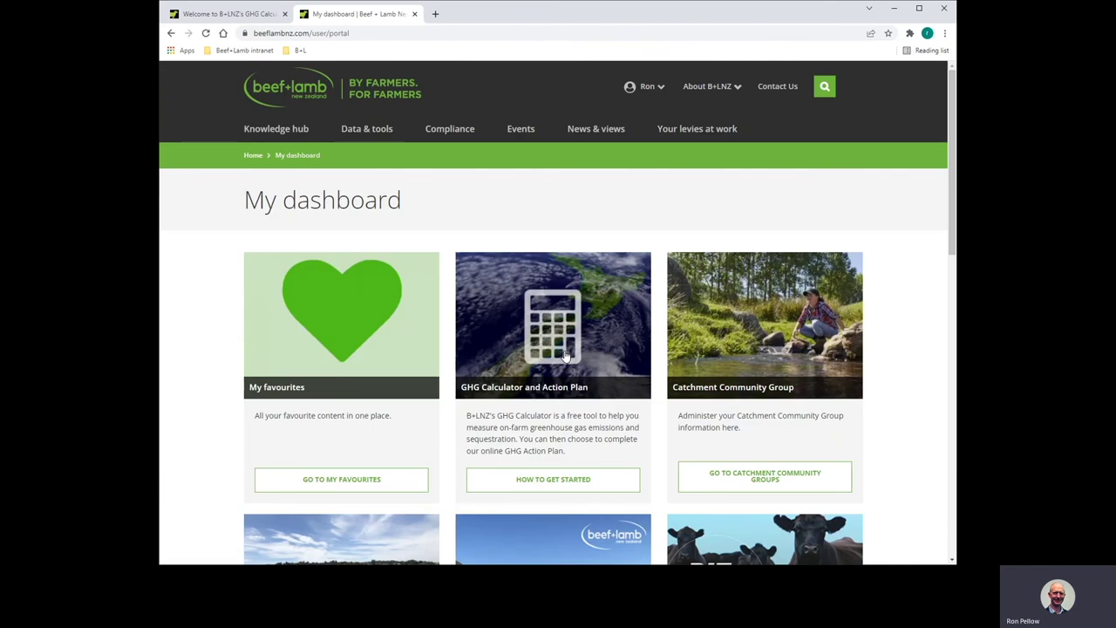